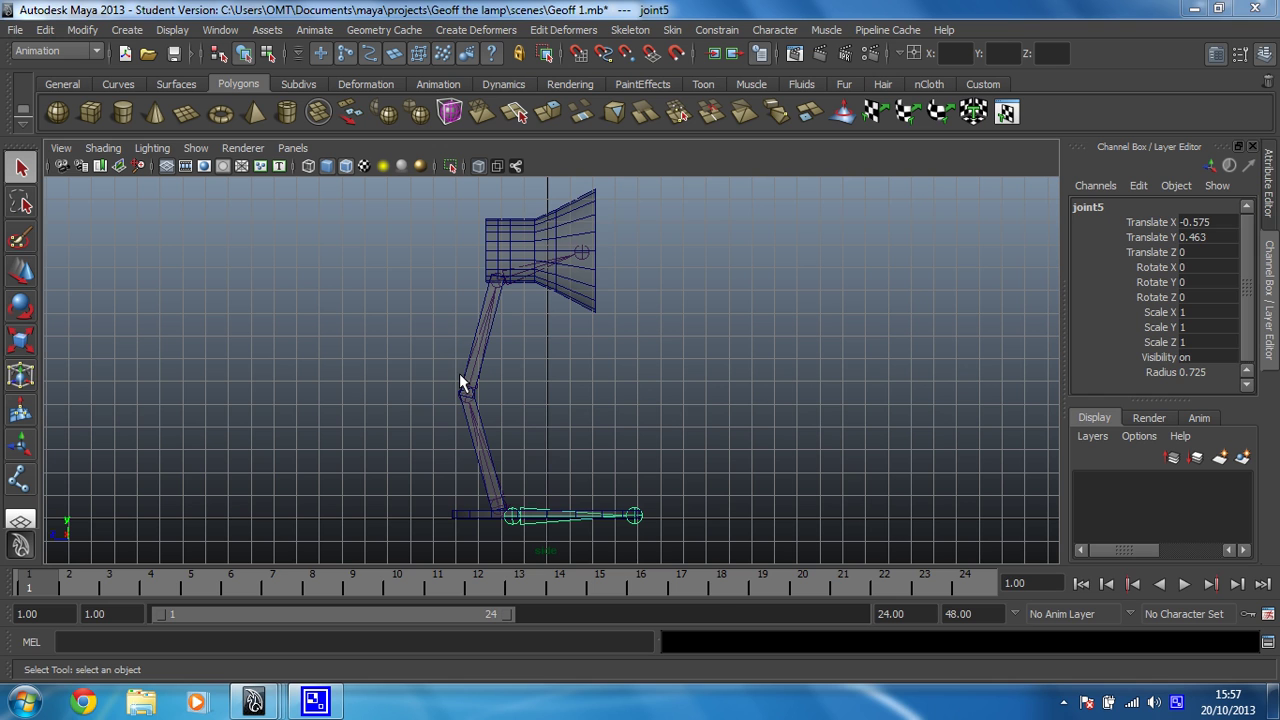
Create ikHandle1 running from joint3 at the lamp head down to the base joint
click(598, 385)
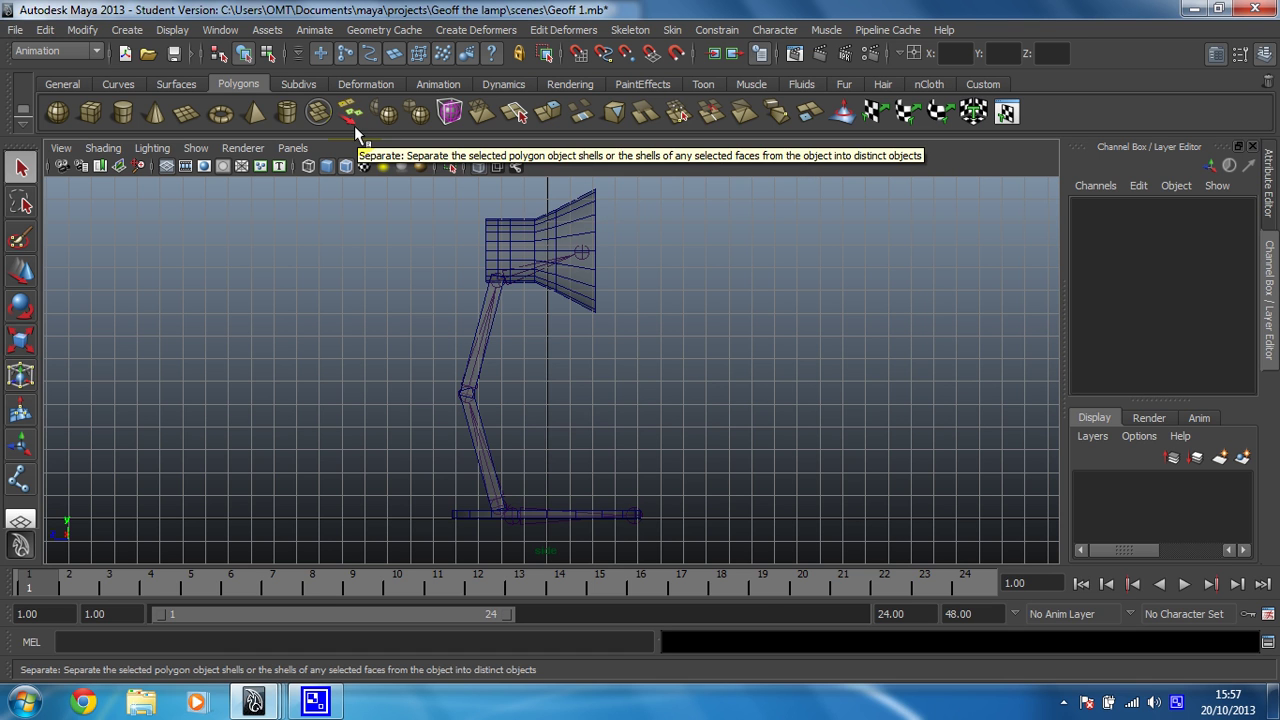
click(630, 30)
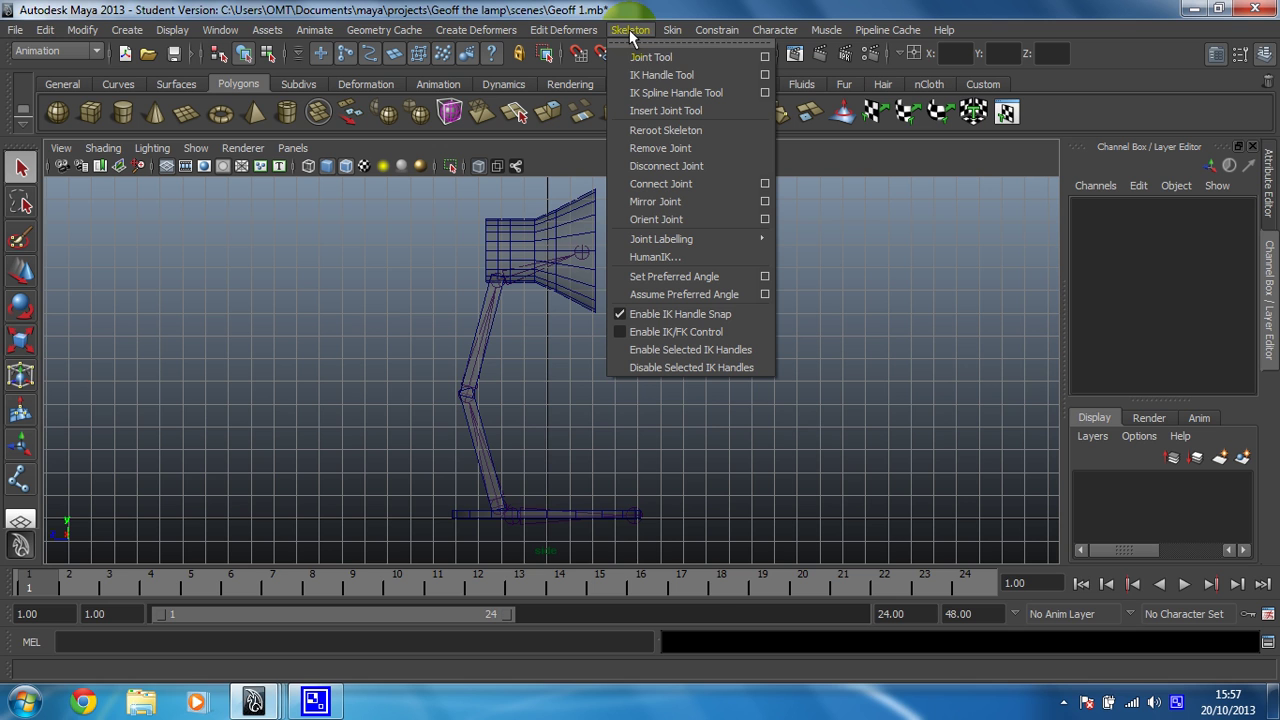
click(663, 75)
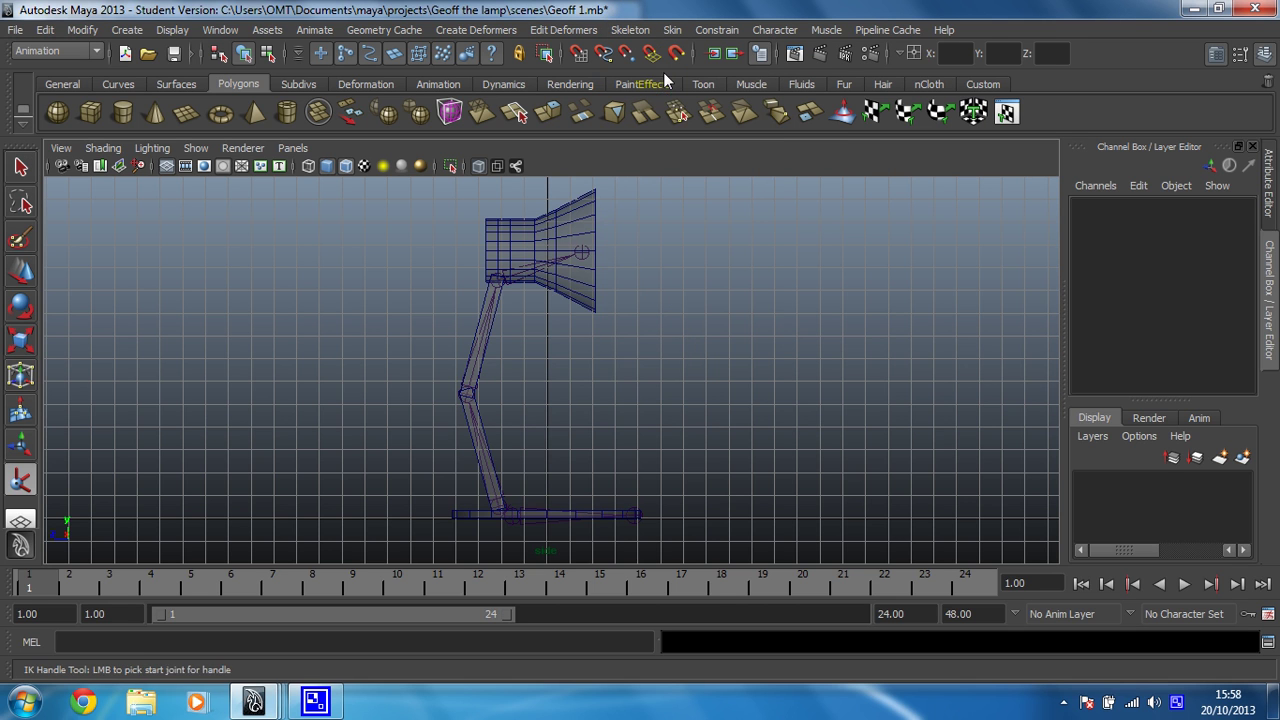
click(494, 284)
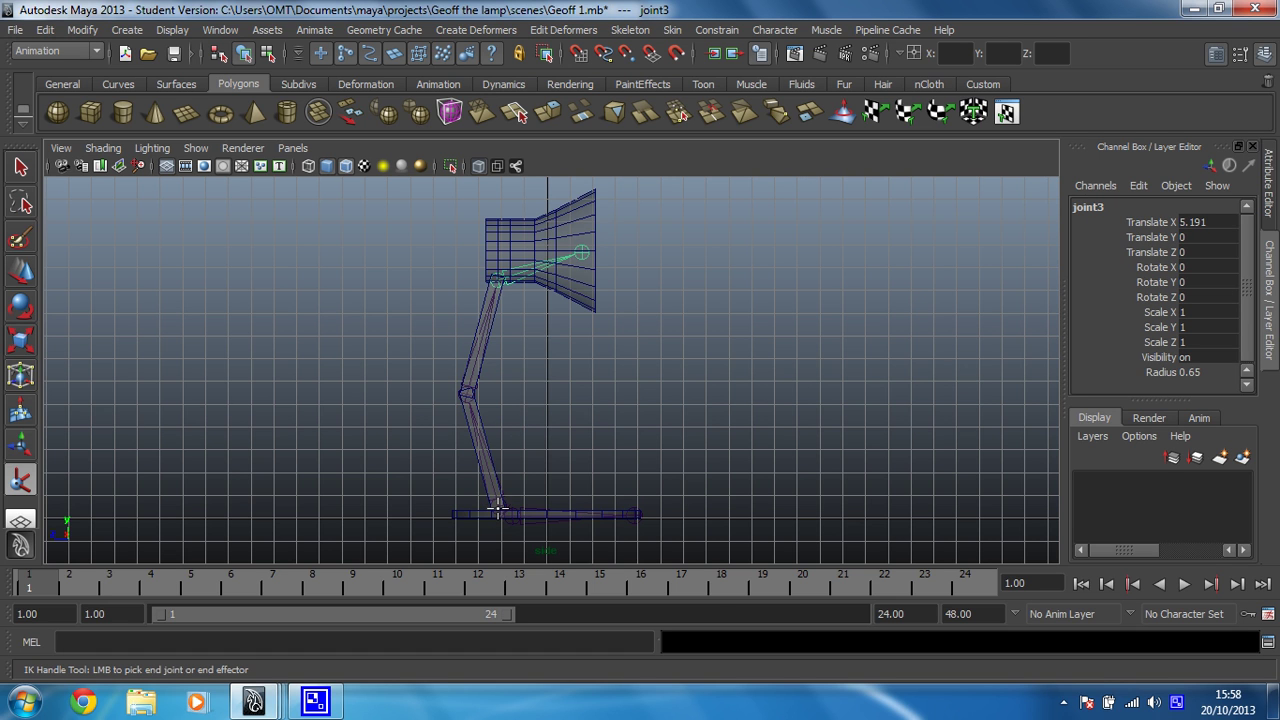
click(496, 505)
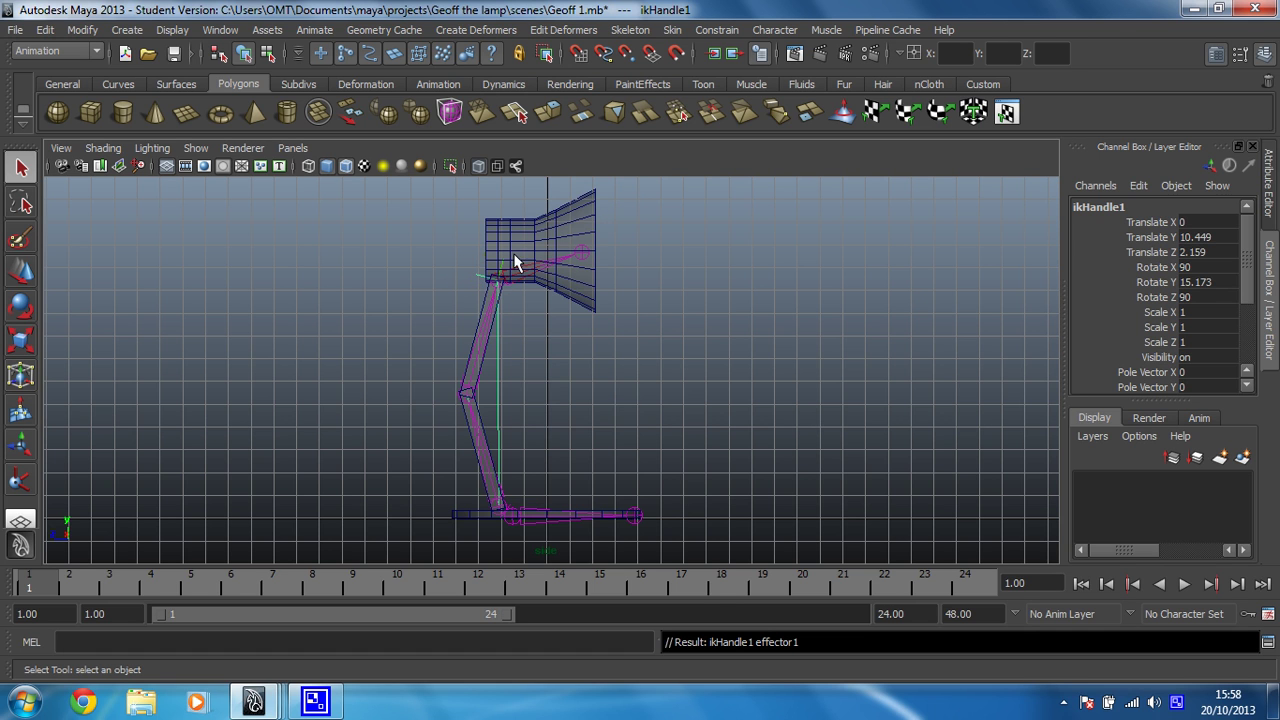
click(412, 262)
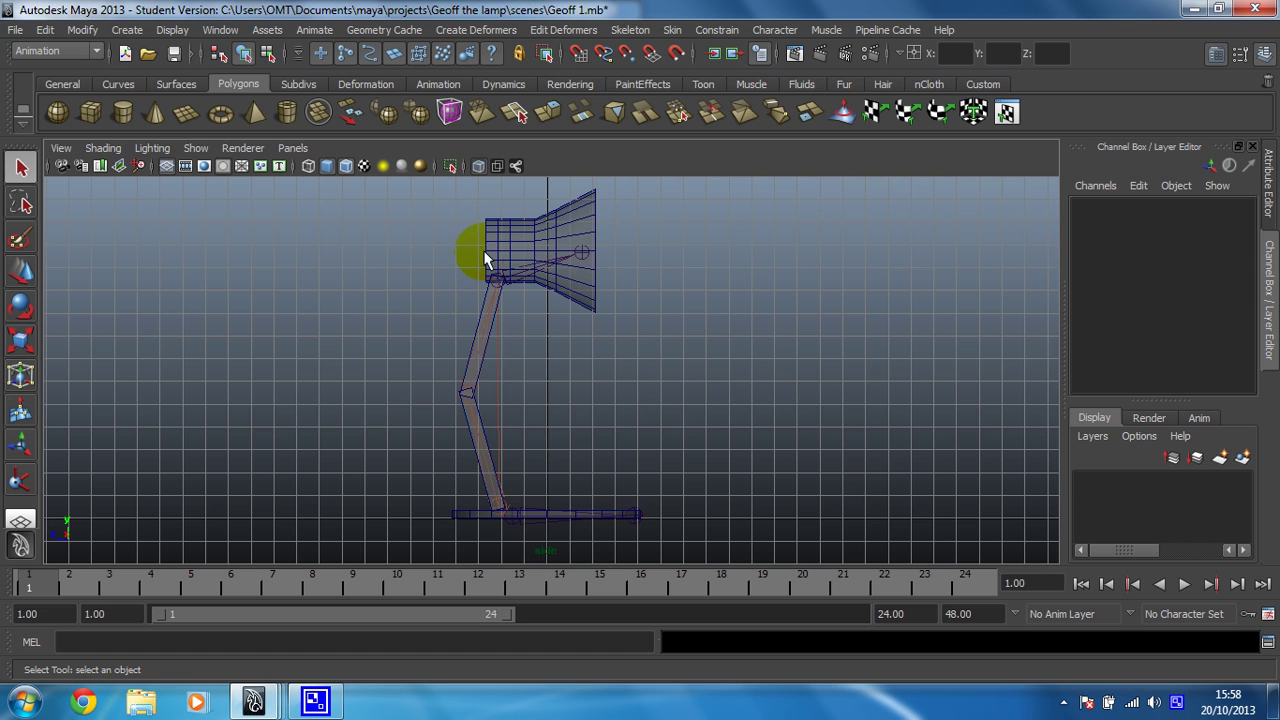
click(553, 338)
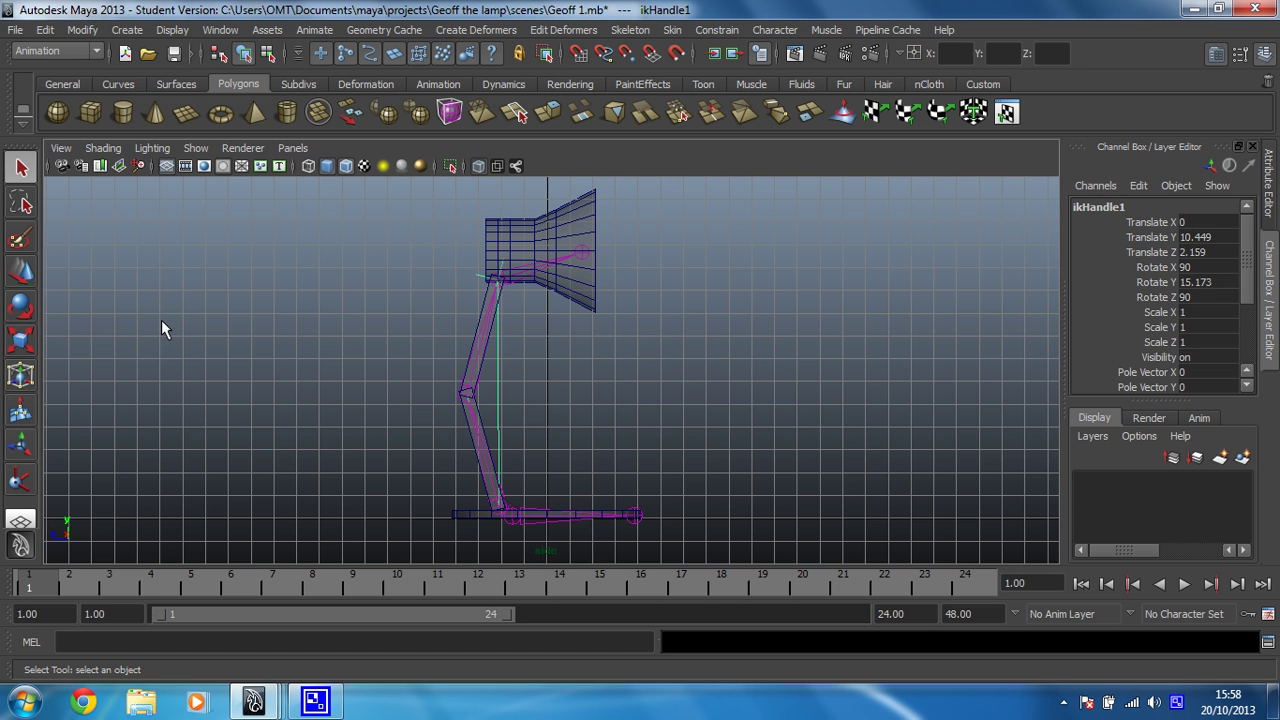
key(w)
drag(495, 282, 430, 366)
middle_drag(311, 403, 500, 294)
key(ctrl+z)
key(ctrl+z)
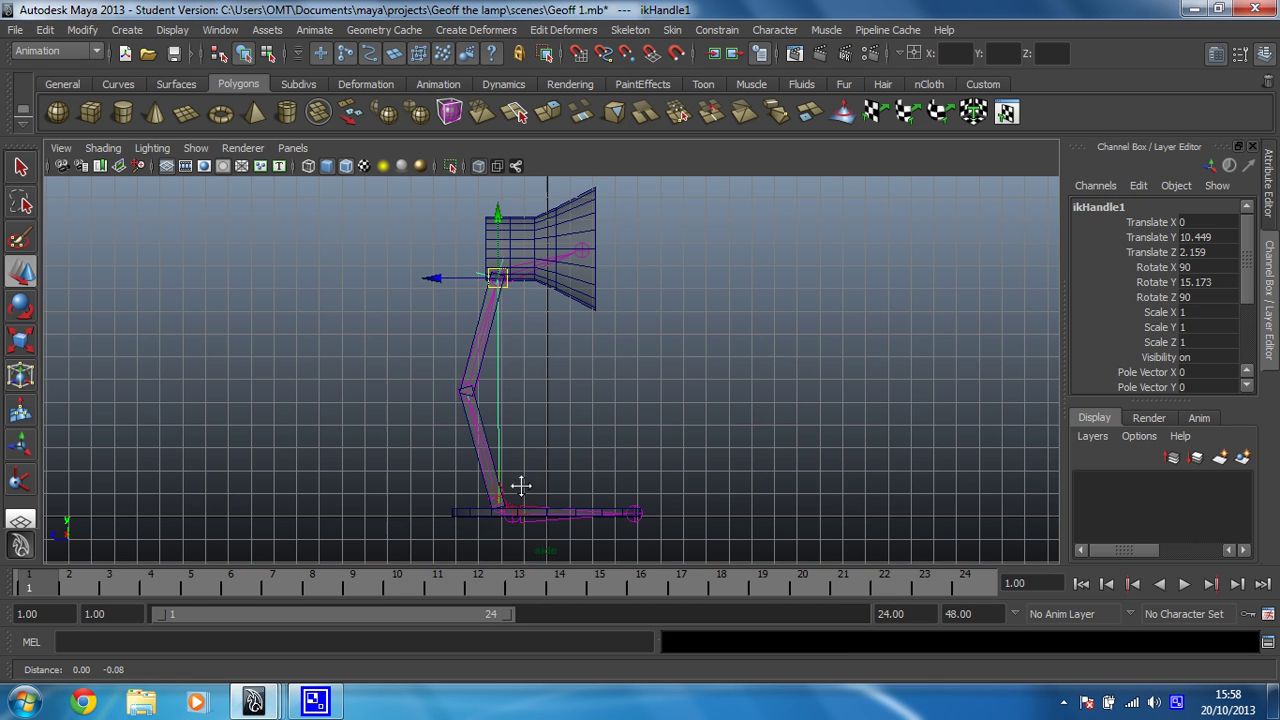
Parent the lamp's base cylinder mesh to joint5
scroll(523, 486, up, 3)
alt+middle_drag(523, 486, 521, 413)
scroll(520, 415, up, 4)
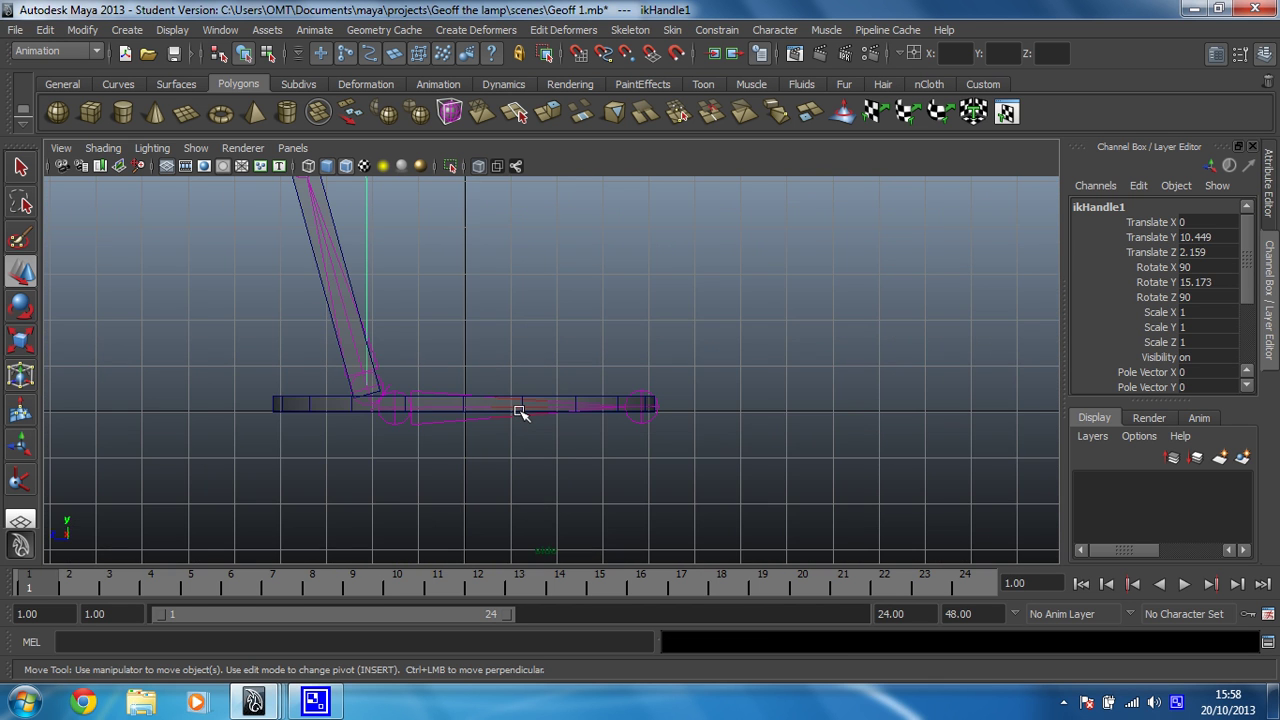
alt+middle_drag(423, 437, 451, 437)
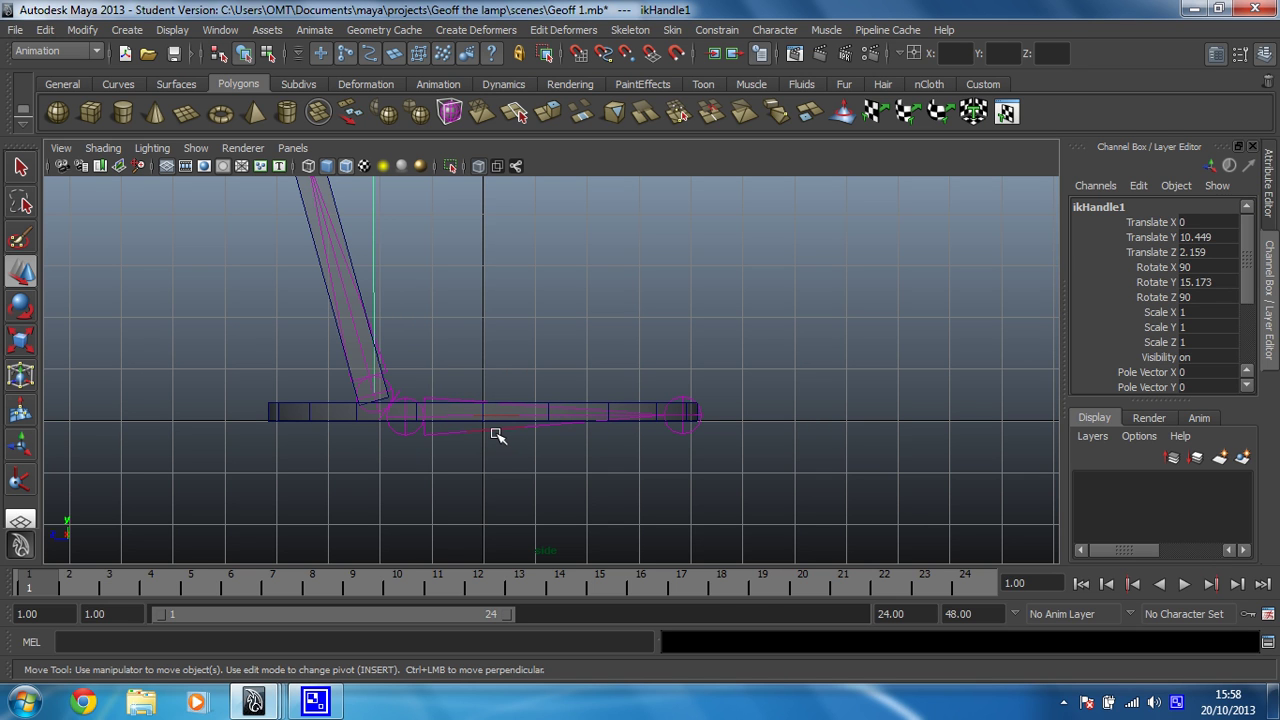
click(305, 420)
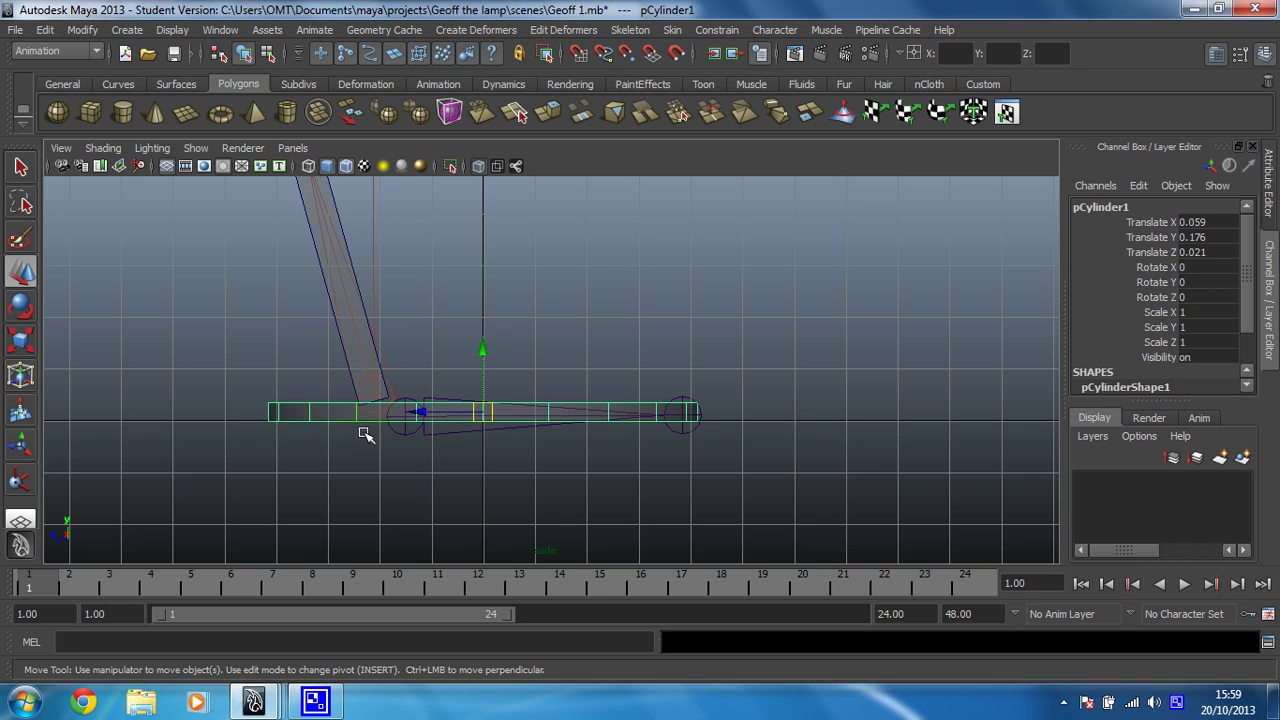
click(456, 438)
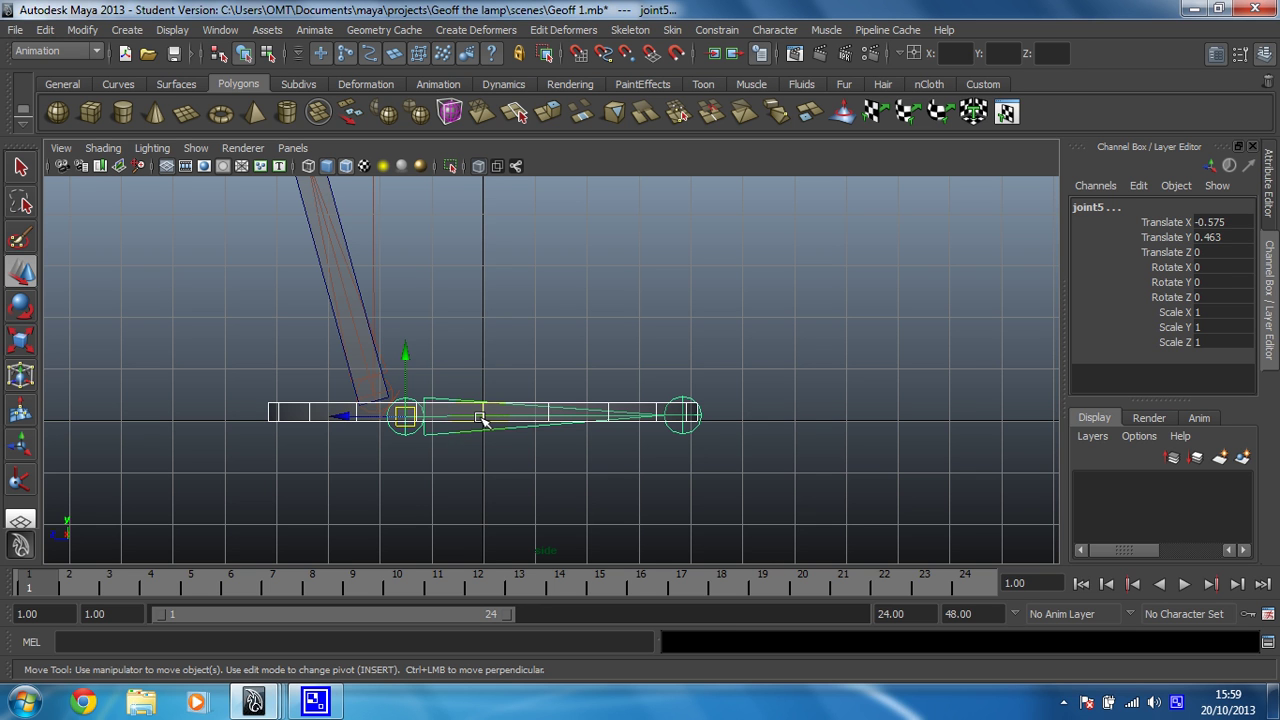
click(481, 420)
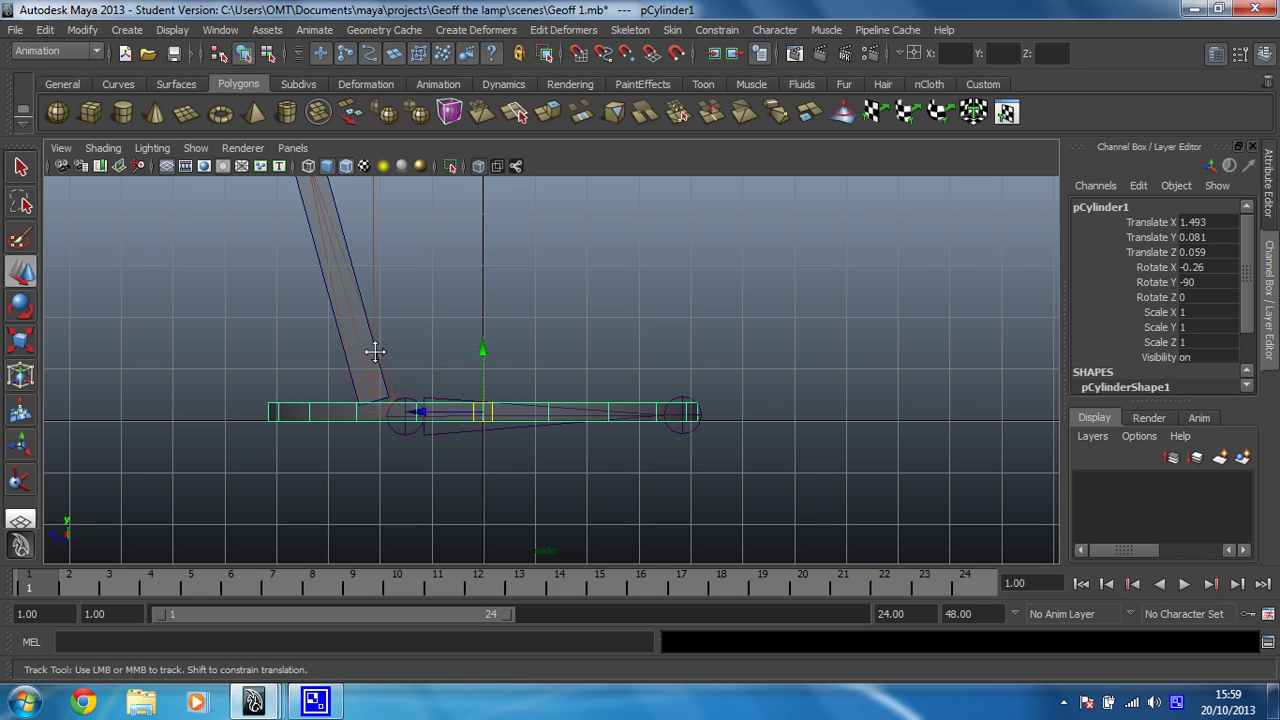
Parent the lower arm segment to joint1 and the upper arm segment to joint2
alt+middle_drag(374, 351, 402, 466)
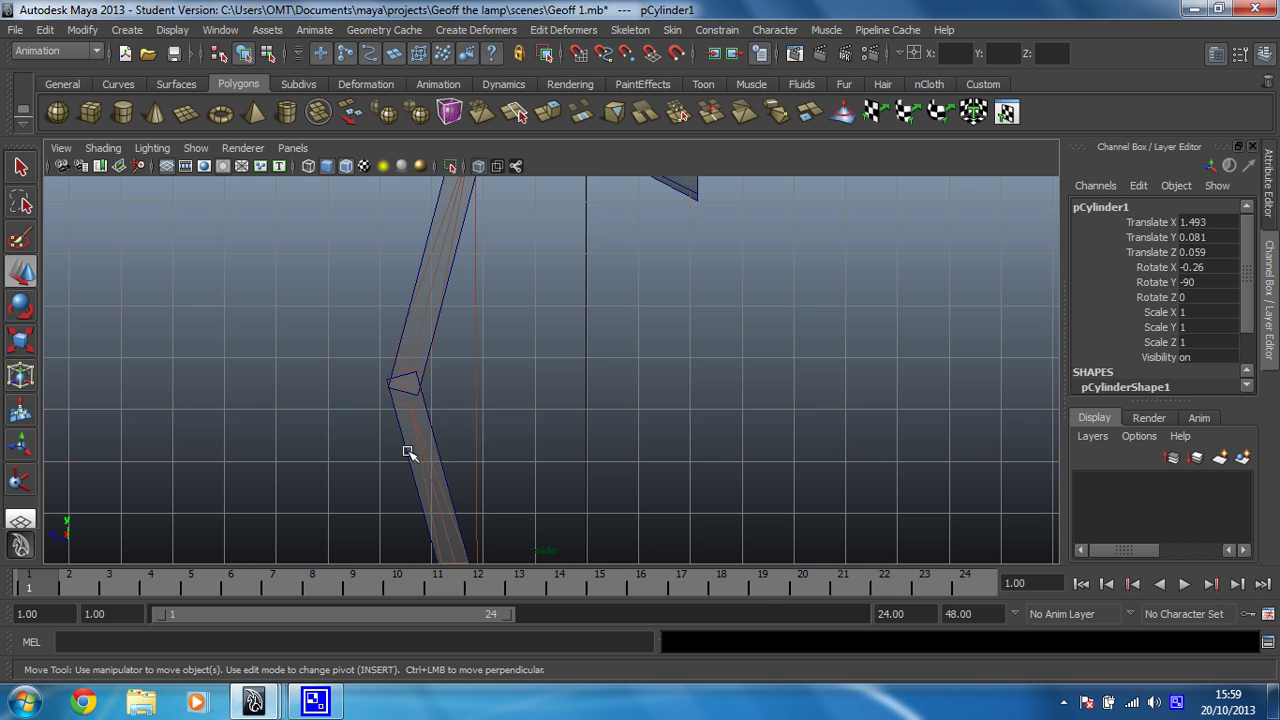
click(408, 452)
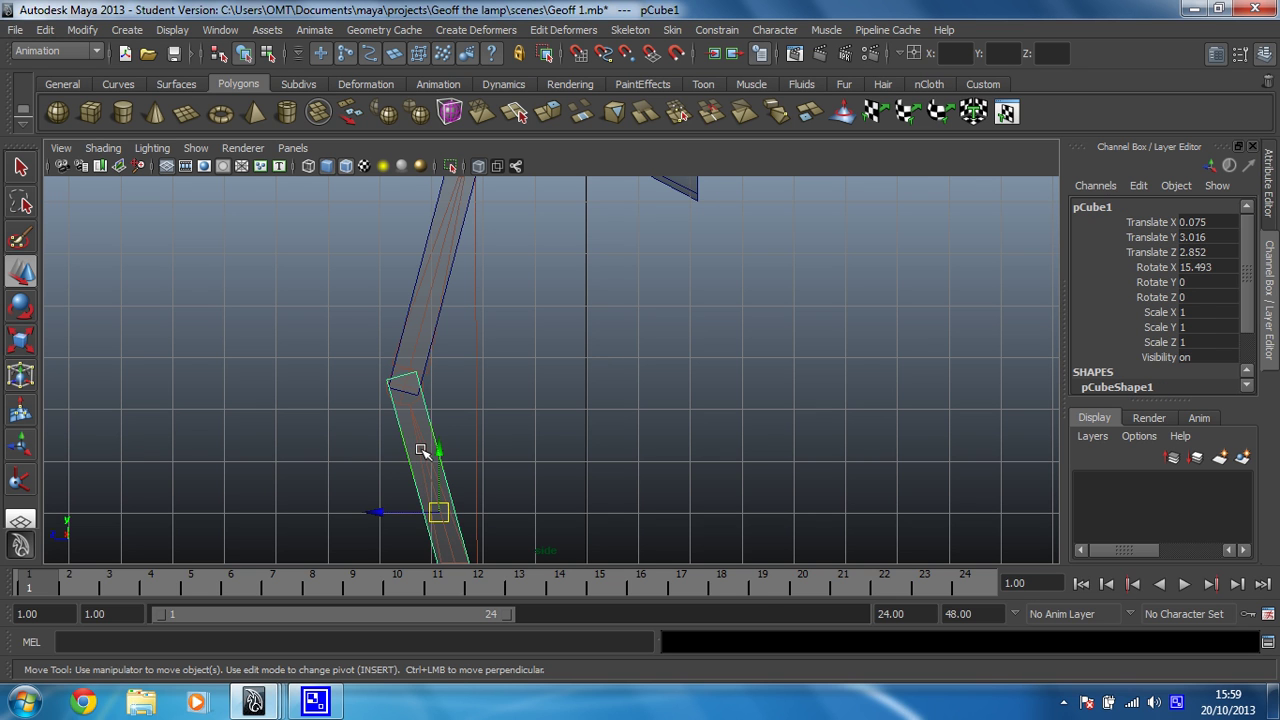
click(421, 452)
click(421, 452)
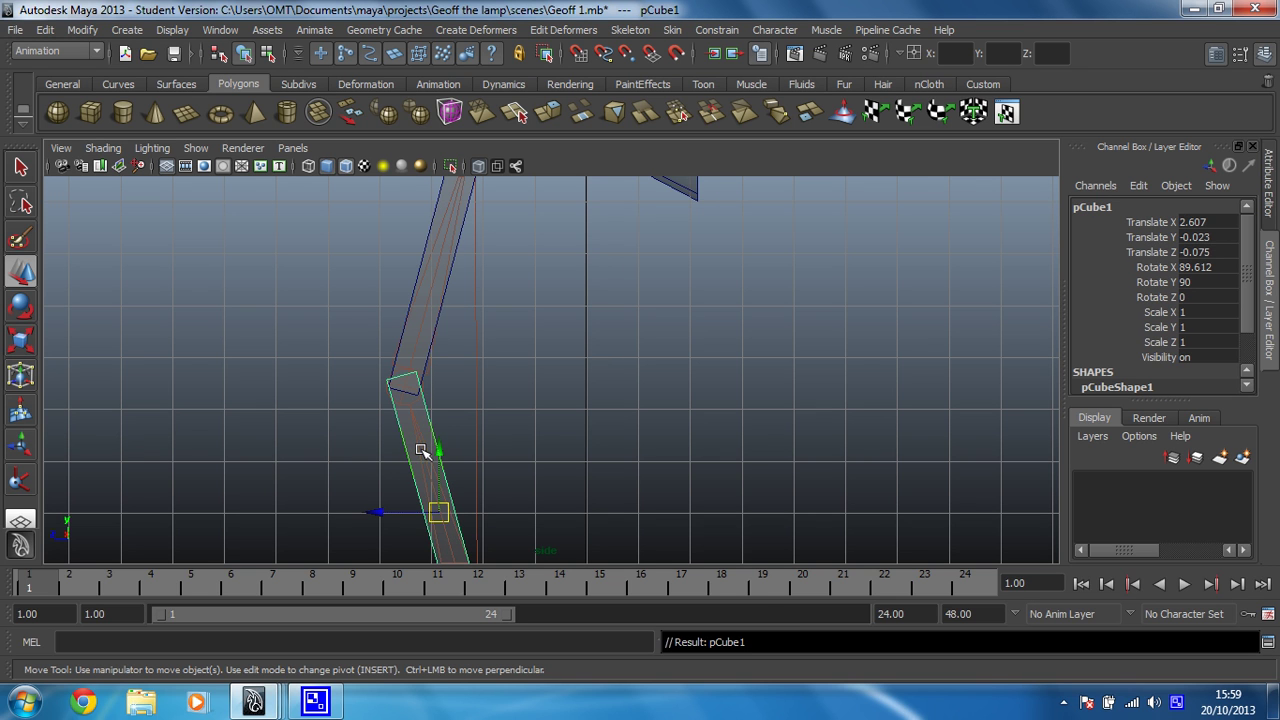
alt+middle_drag(443, 329, 392, 461)
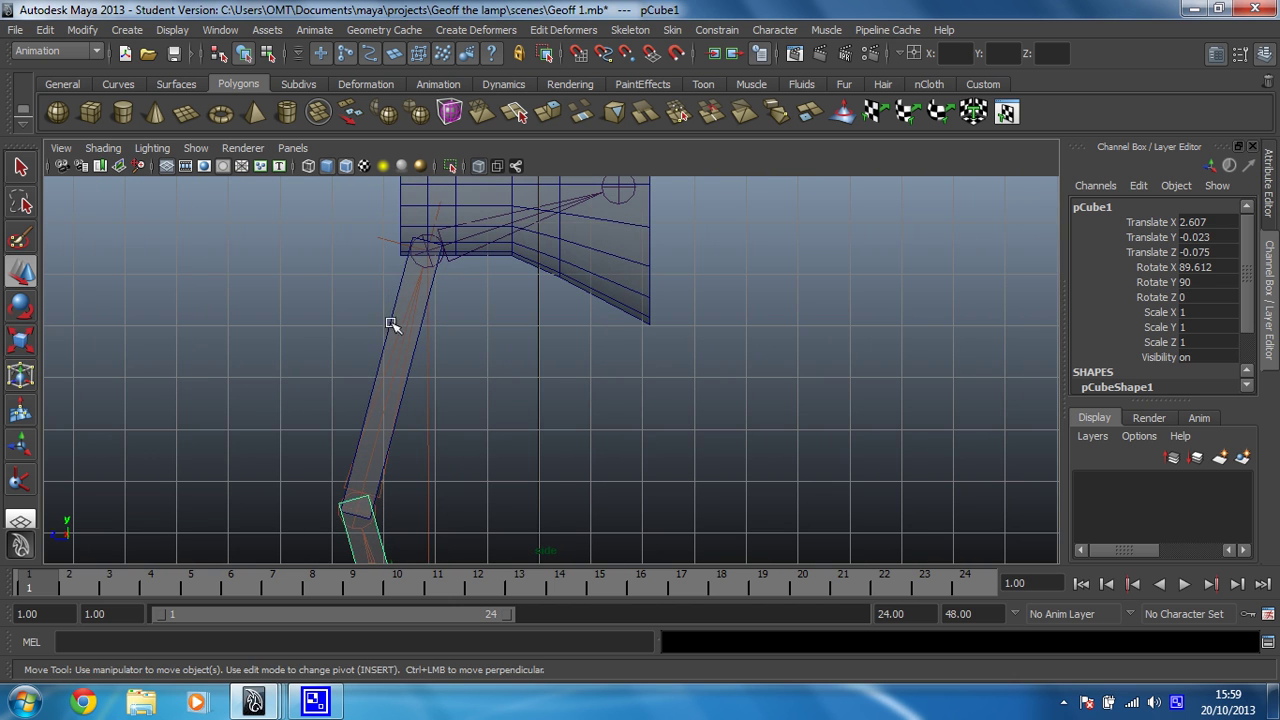
click(408, 330)
click(410, 330)
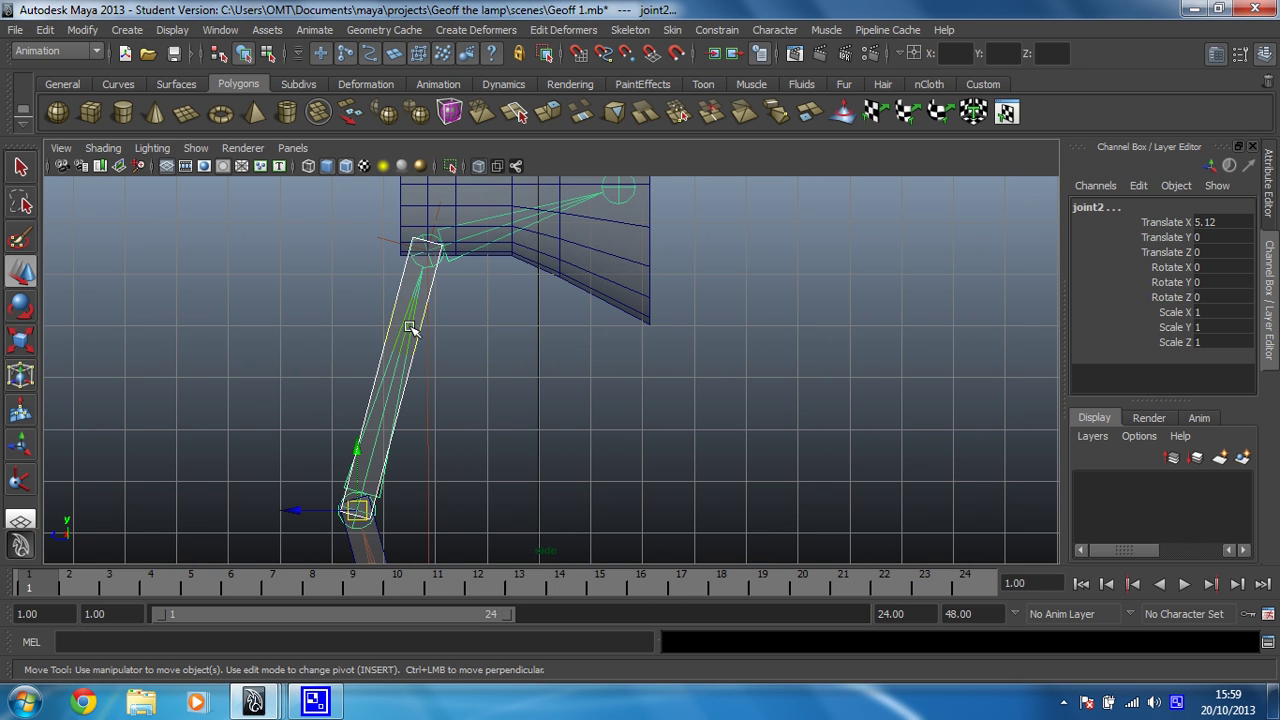
click(410, 330)
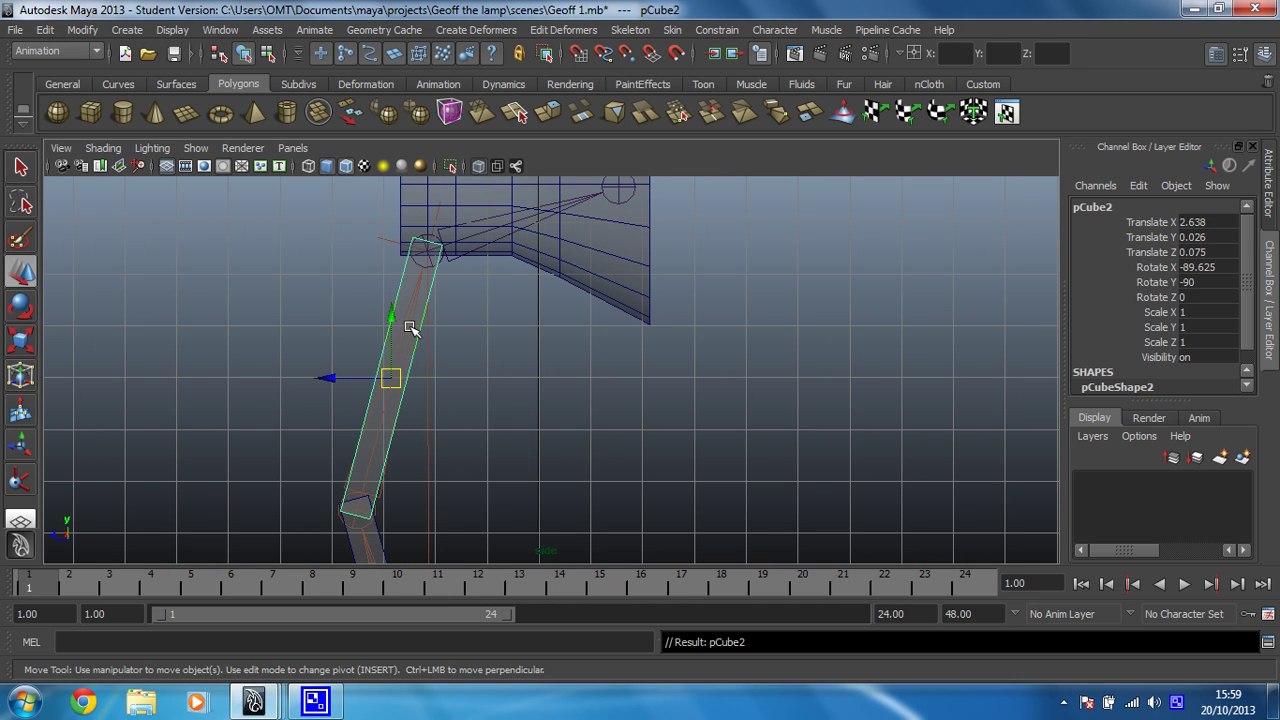
Parent the lamp head mesh pCylinder2 to joint3, then frame the whole lamp
alt+middle_drag(507, 268, 480, 383)
click(487, 278)
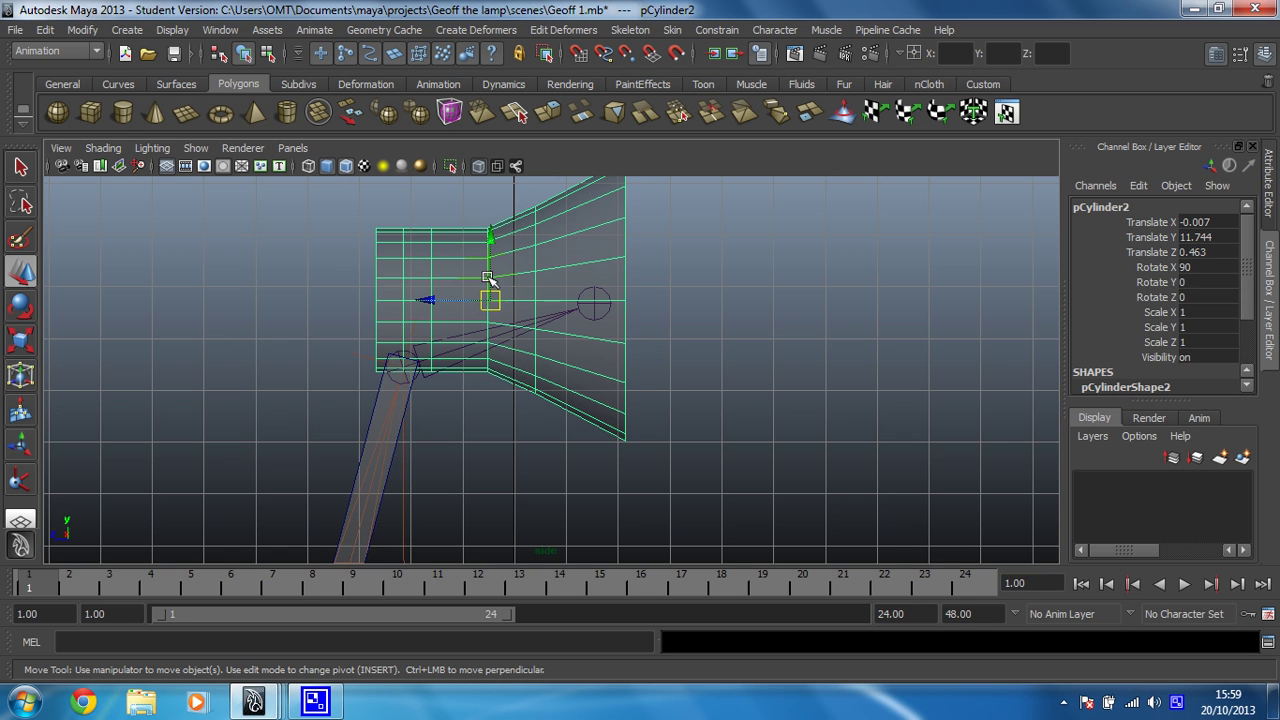
click(470, 336)
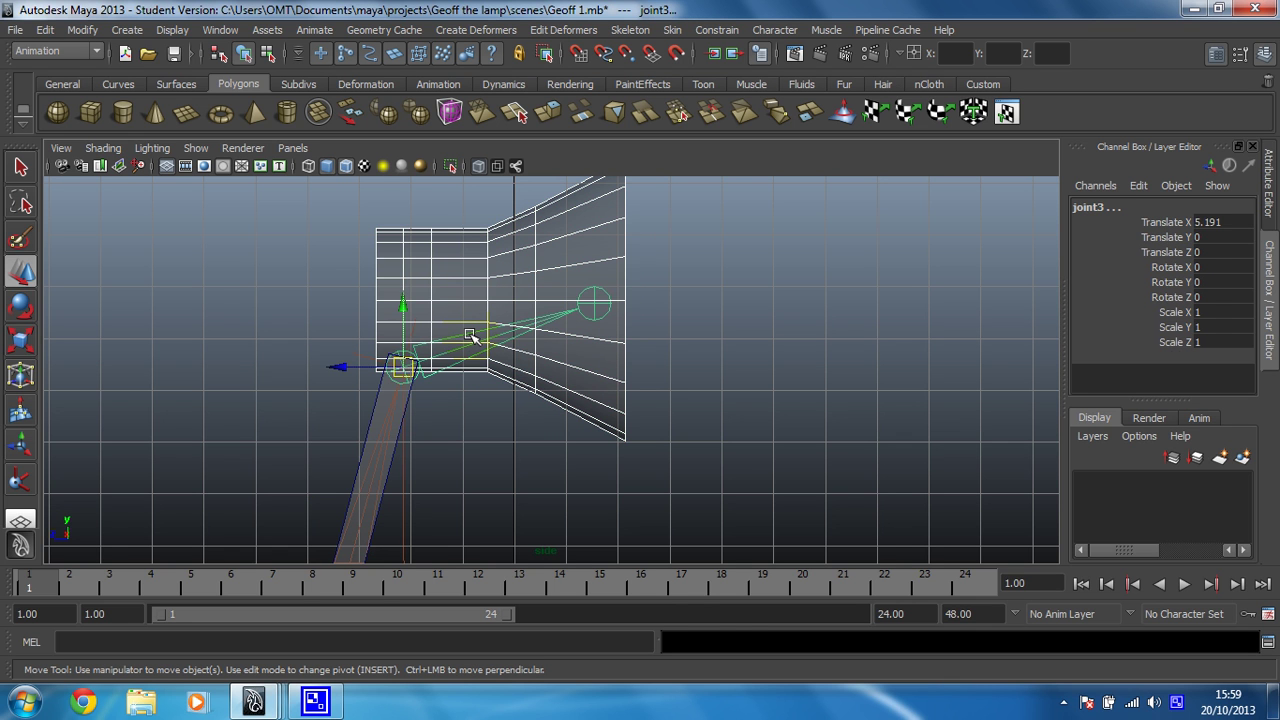
key(Up)
scroll(468, 337, down, 5)
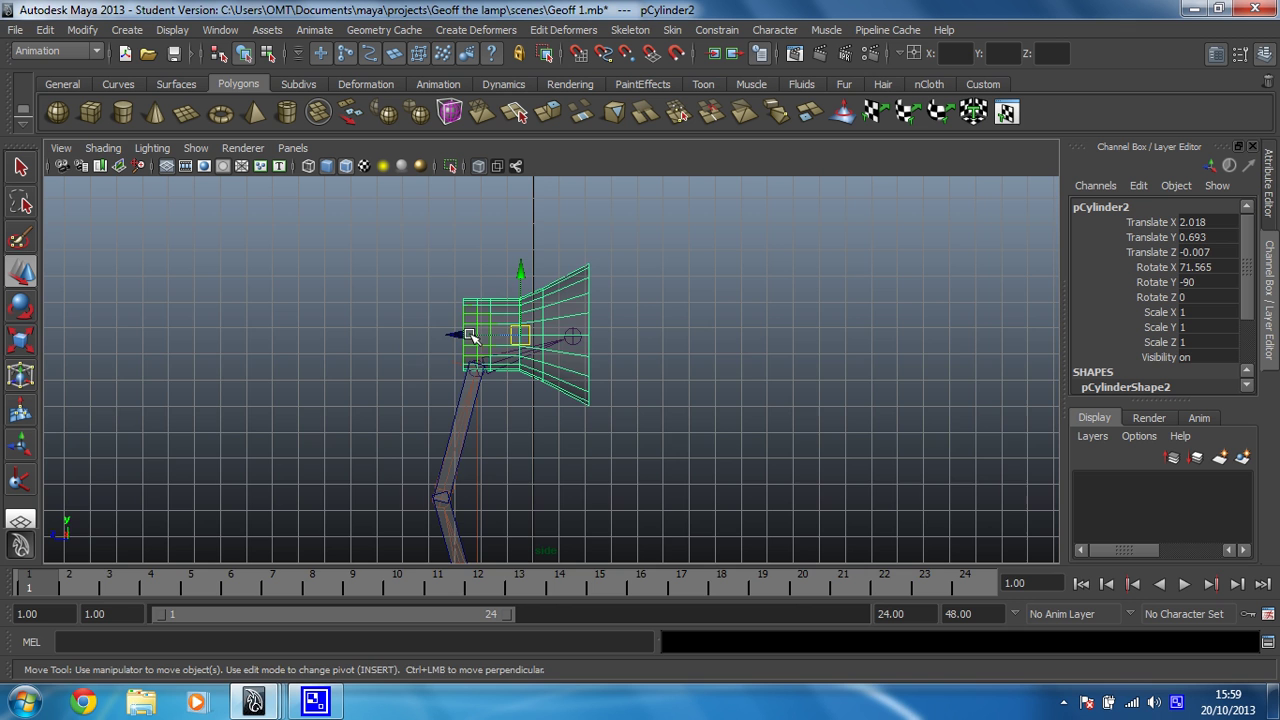
alt+middle_drag(463, 337, 478, 225)
scroll(540, 310, down, 2)
alt+middle_drag(514, 292, 505, 300)
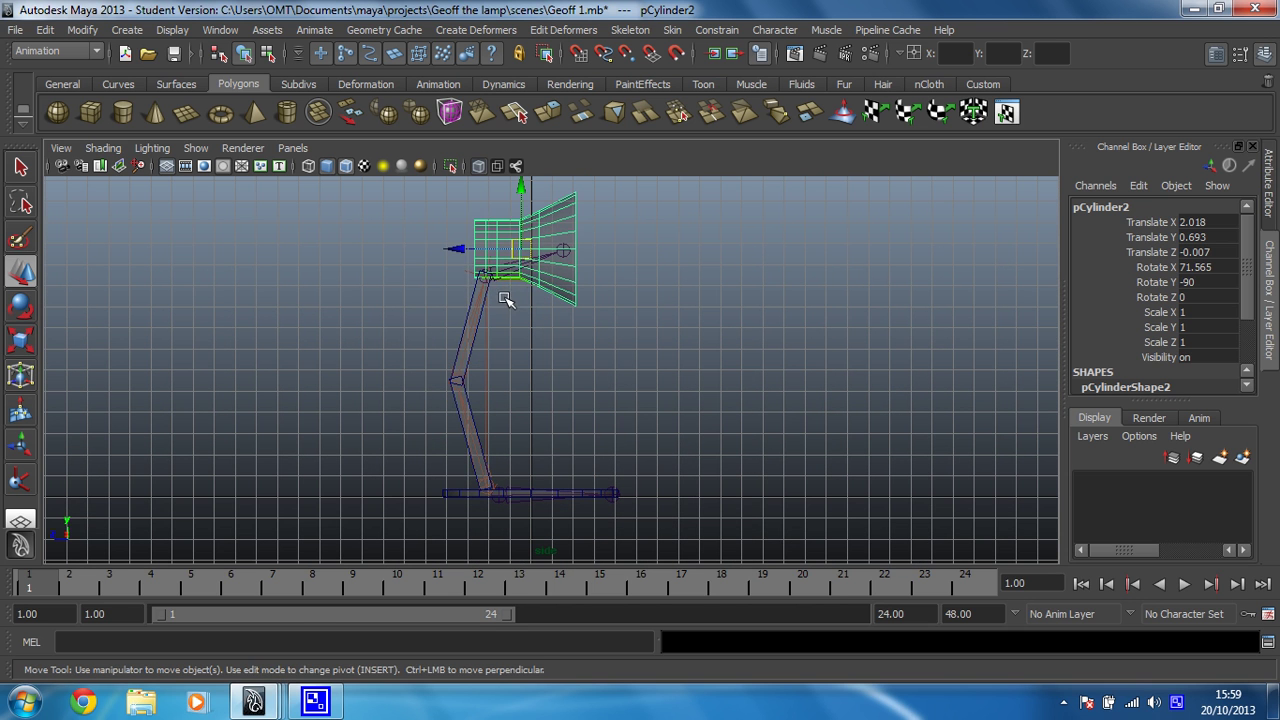
click(486, 309)
click(531, 317)
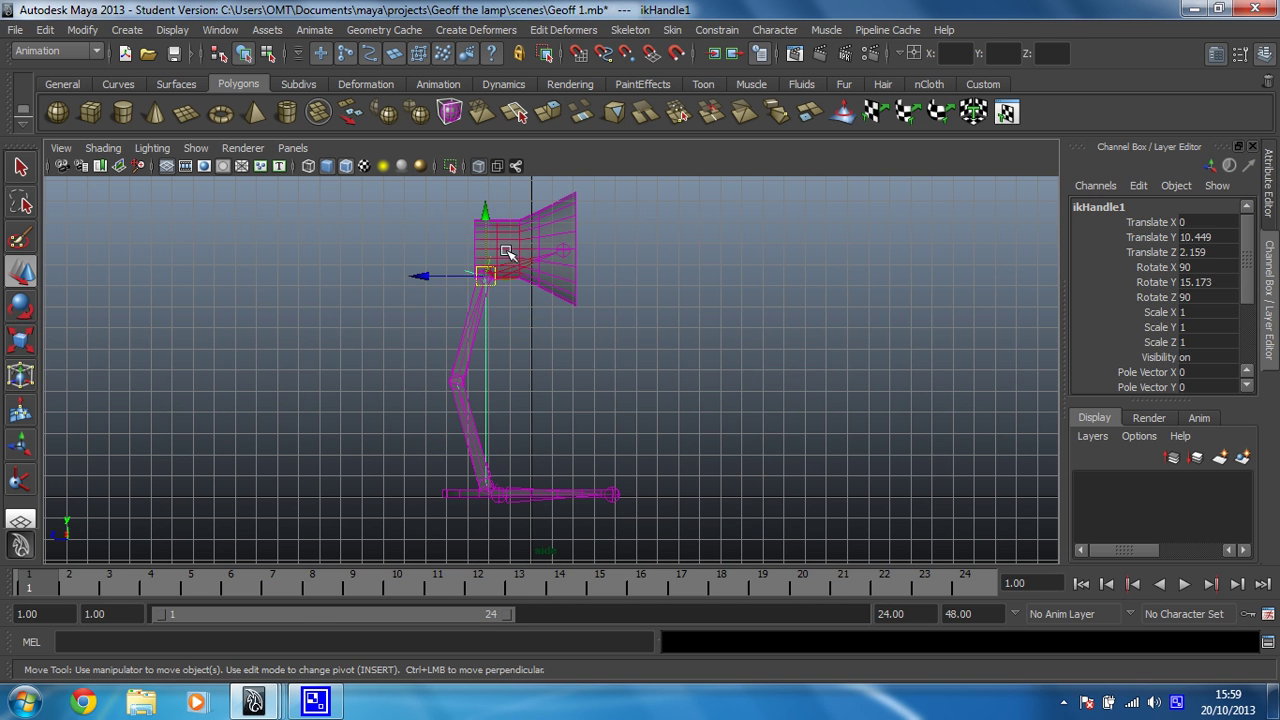
drag(486, 277, 557, 333)
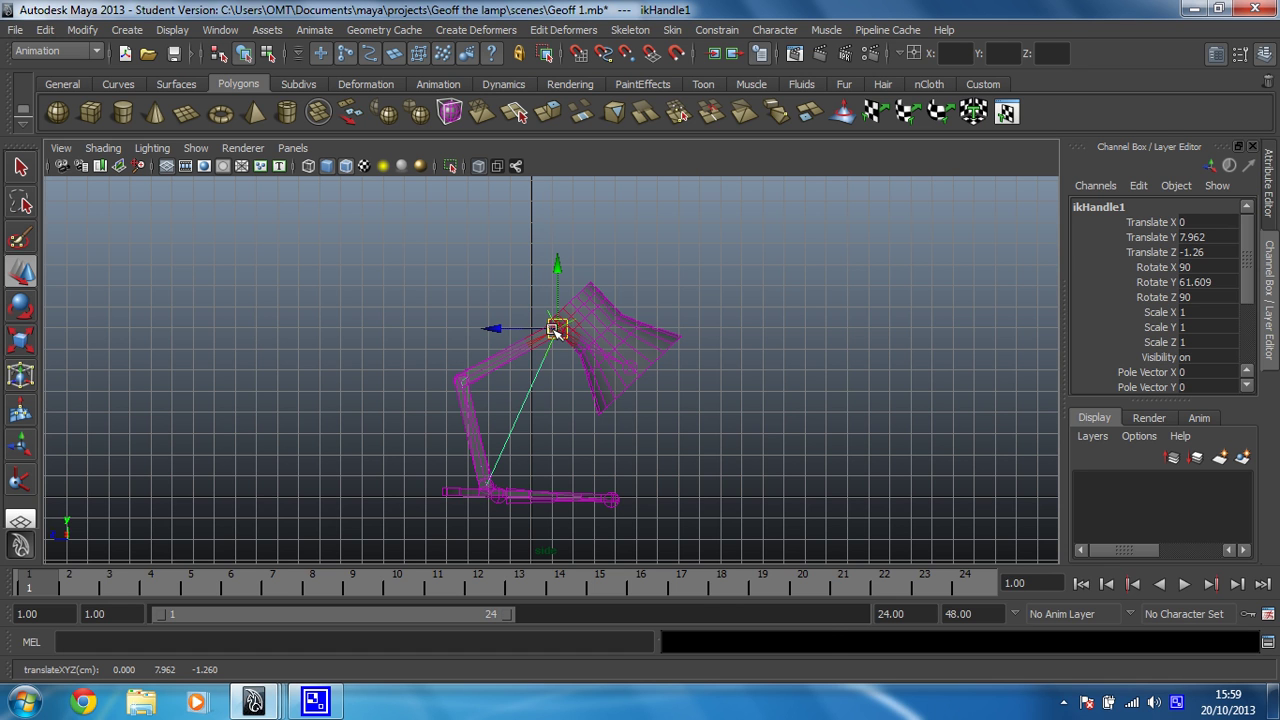
key(ctrl+z)
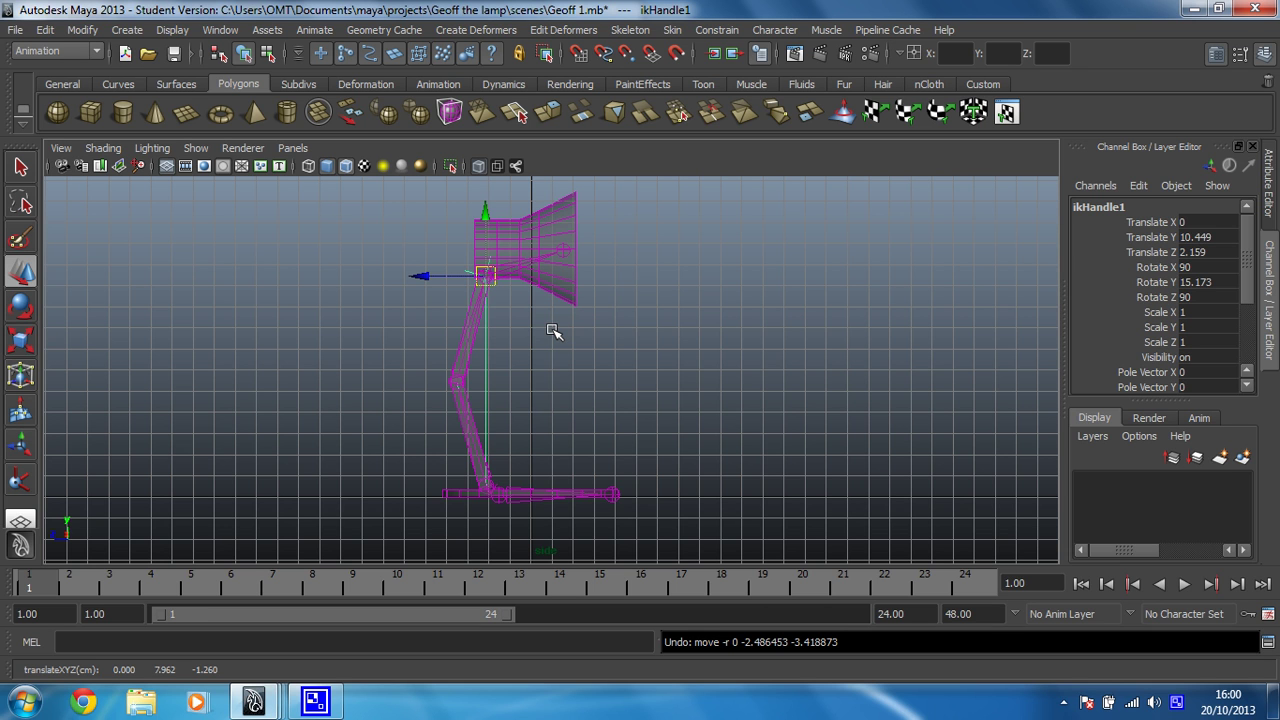
Save the scene as 'clean rig' in the scenes folder, accepting the Student Version warning
click(15, 32)
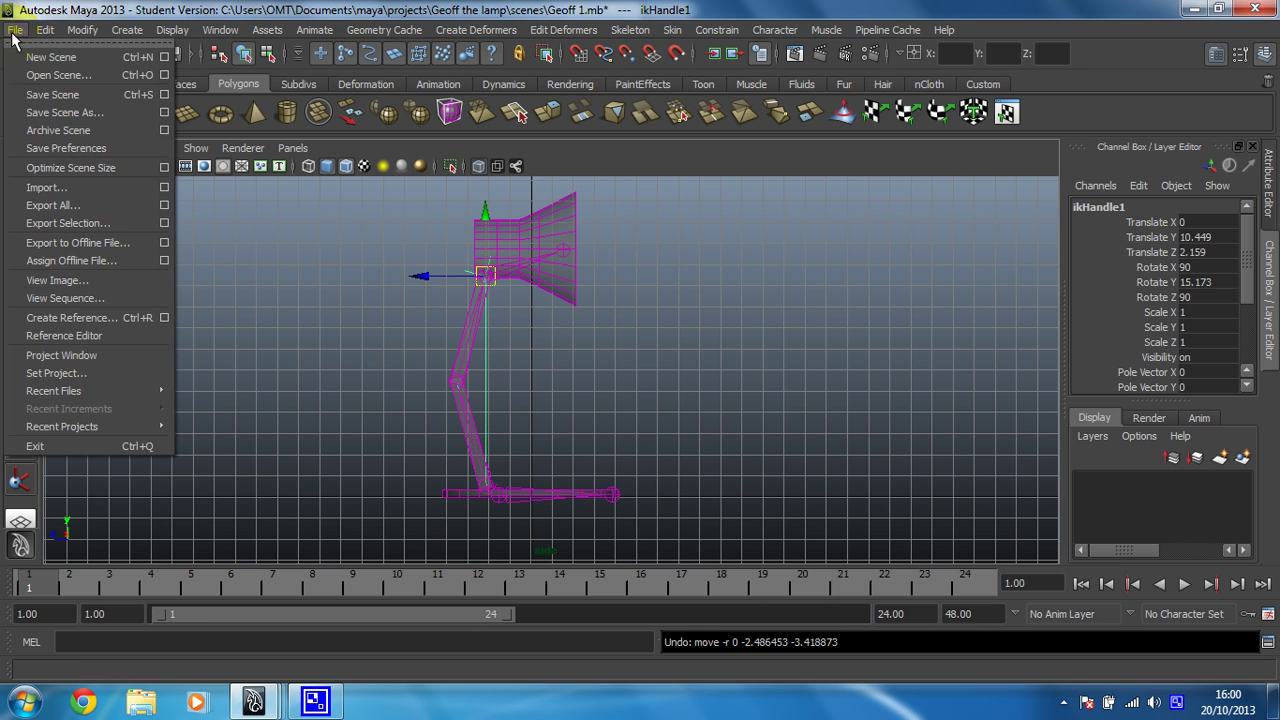
click(49, 112)
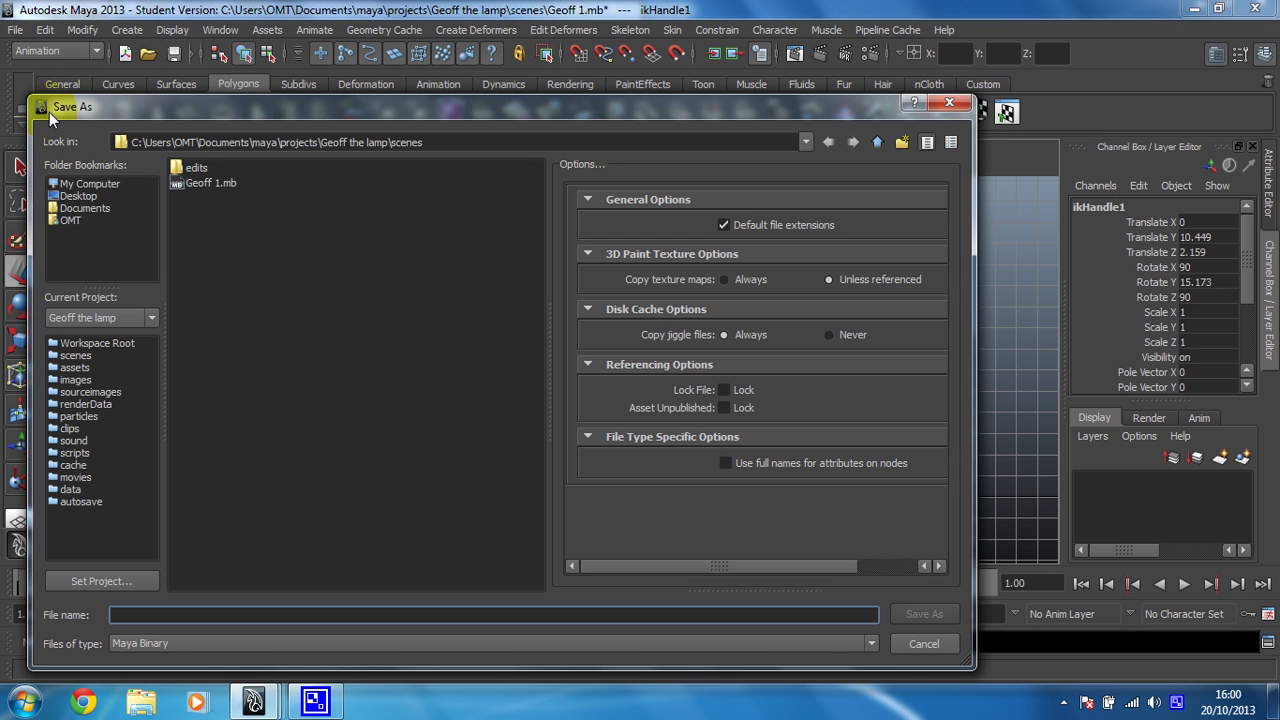
text(clean)
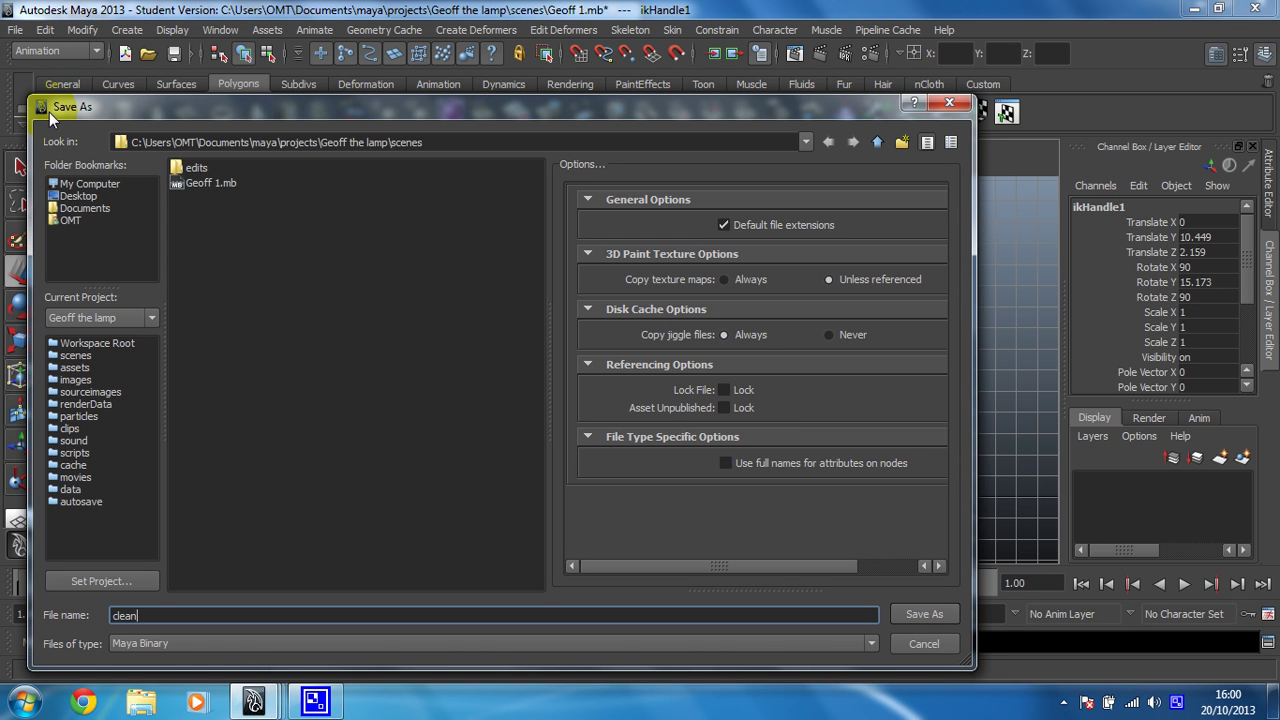
text( rig)
key(Return)
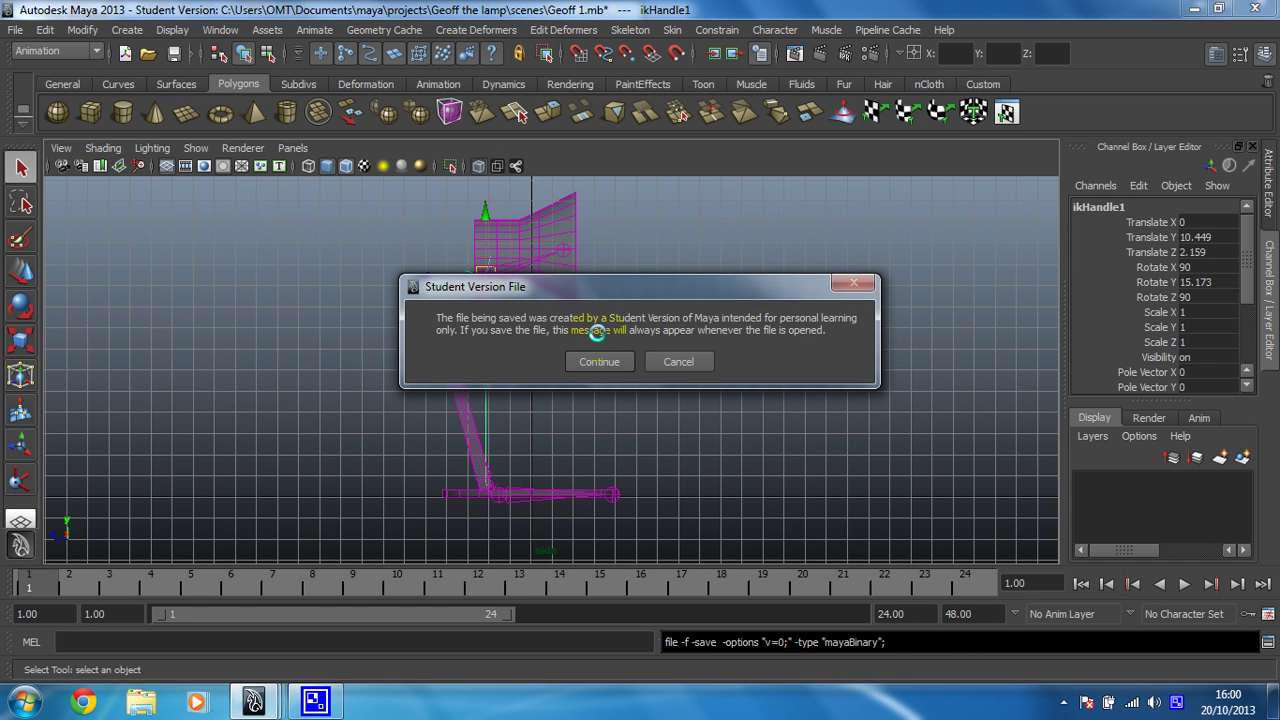
click(599, 362)
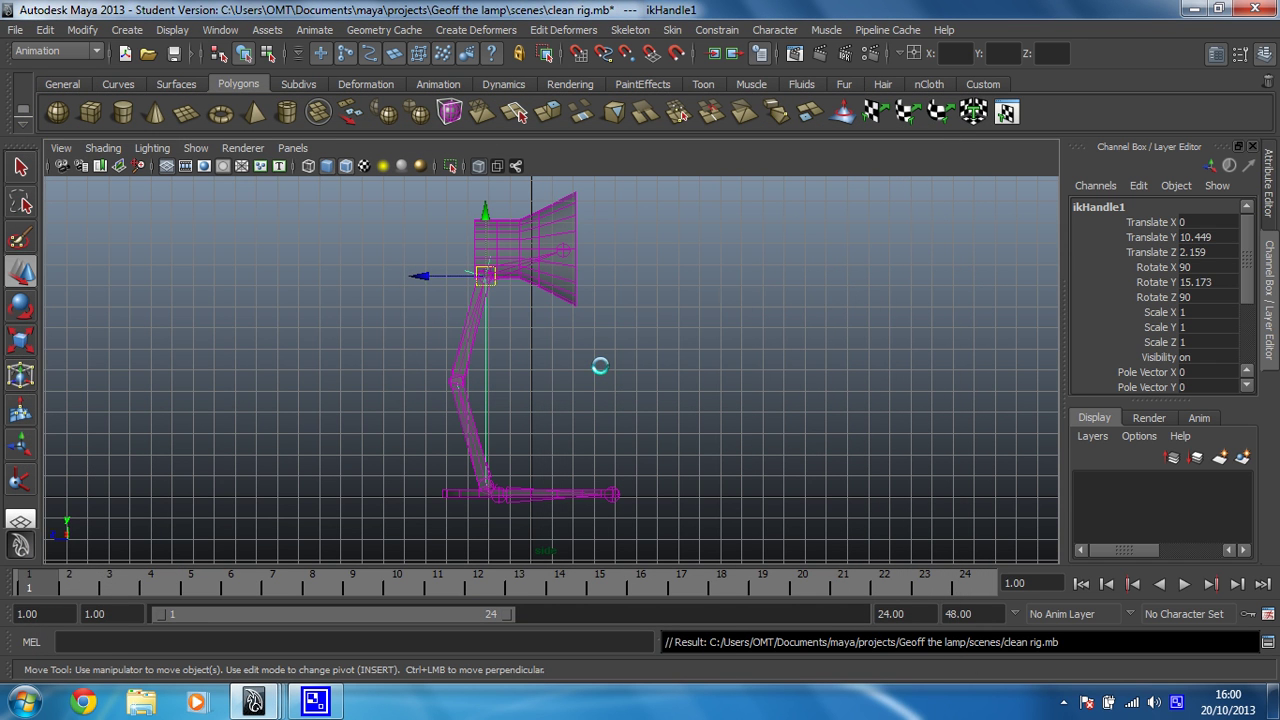